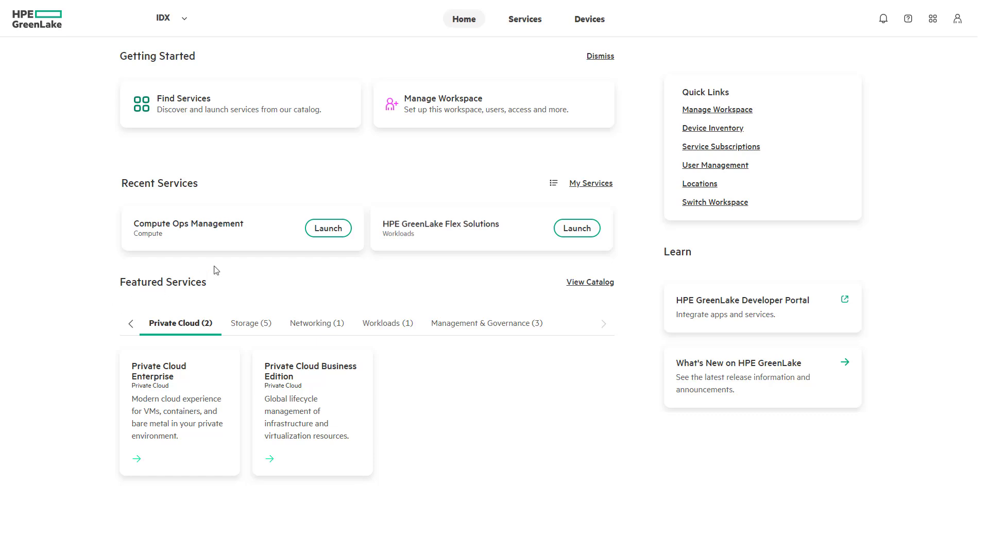
# Launch Compute Ops Management and go to its Servers list.
pyautogui.click(328, 228)
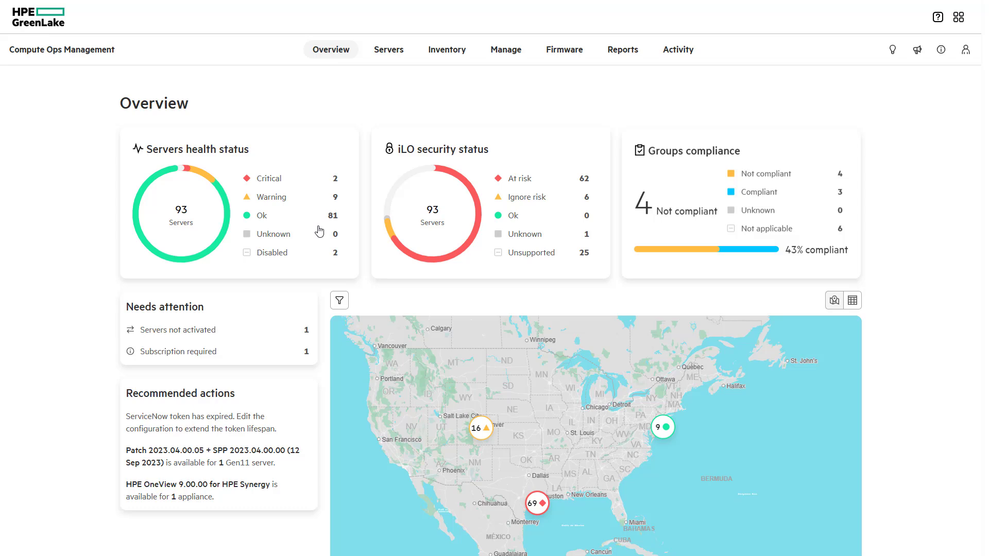
pyautogui.click(388, 51)
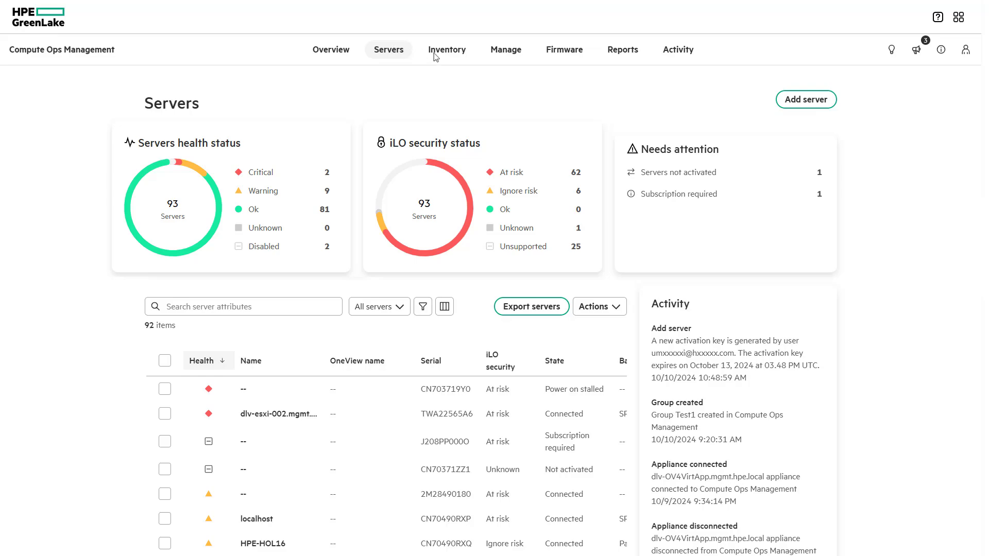
pyautogui.click(786, 106)
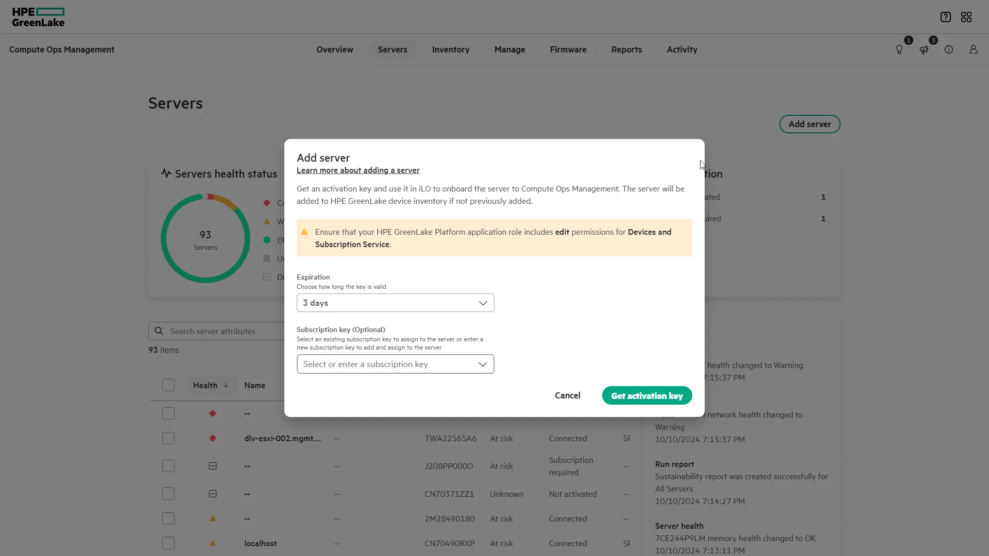
pyautogui.click(488, 303)
pyautogui.click(479, 325)
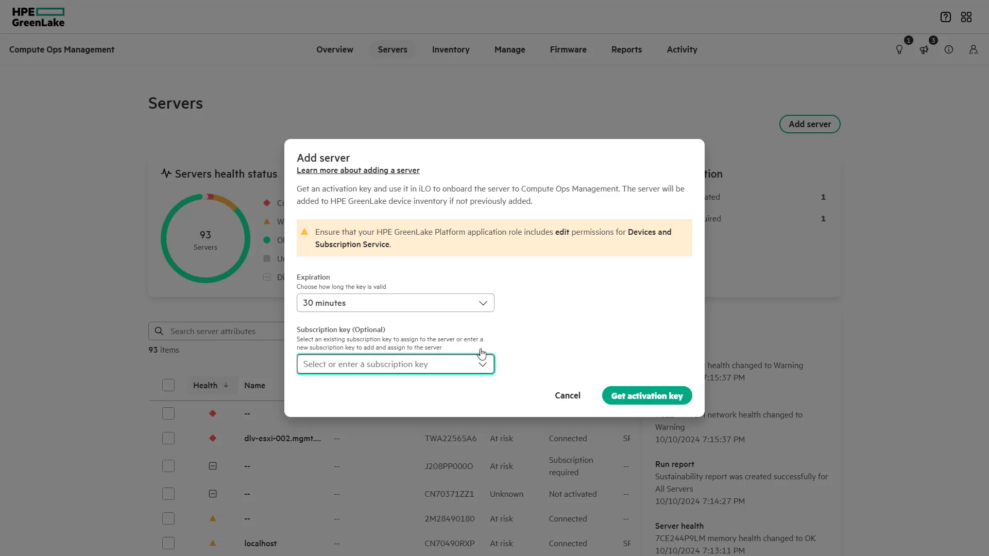
pyautogui.click(481, 365)
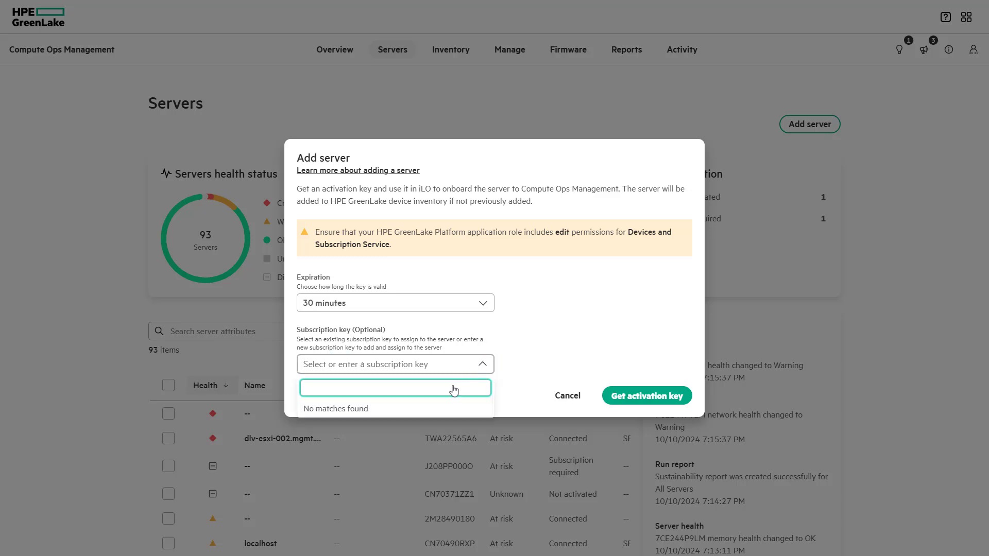
pyautogui.write('K')
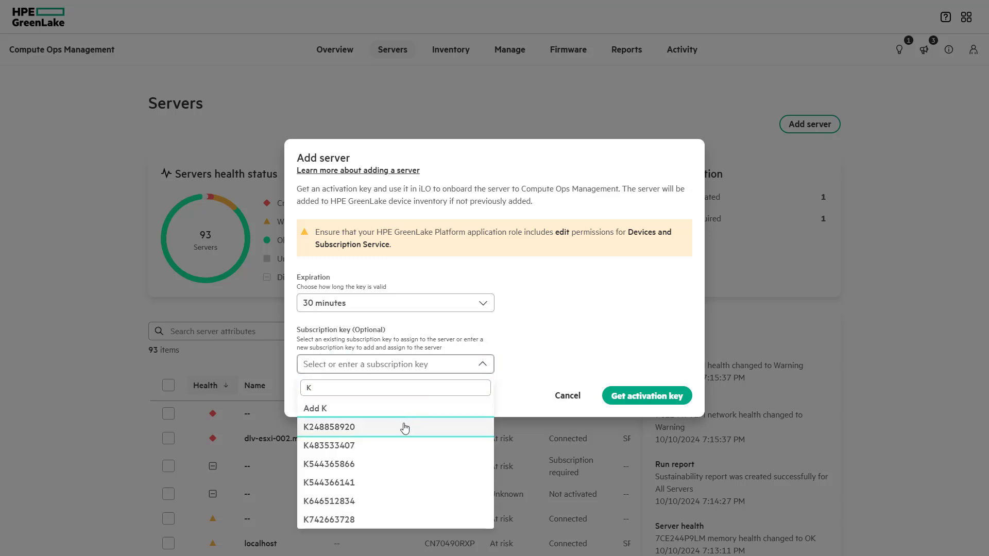
pyautogui.click(407, 427)
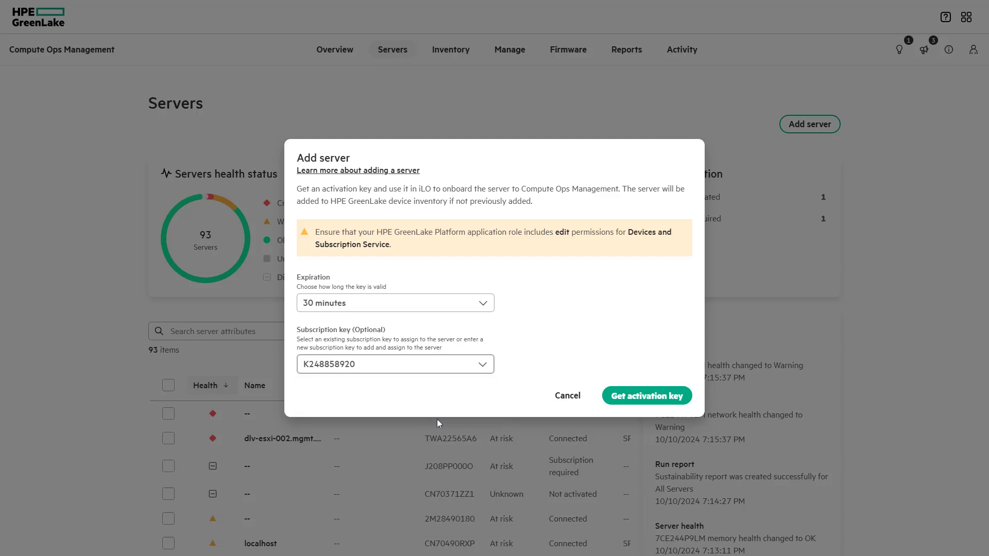
pyautogui.click(637, 398)
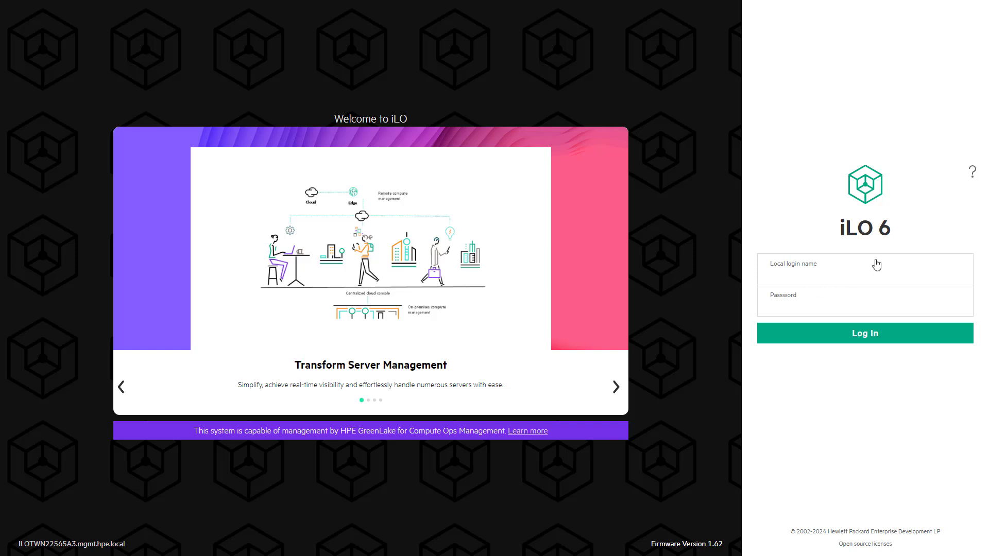
pyautogui.write('Administrator')
# Log in to iLO 6 and enable its Compute Ops Management connection.
pyautogui.press('Tab')
pyautogui.write('password')
pyautogui.click(868, 334)
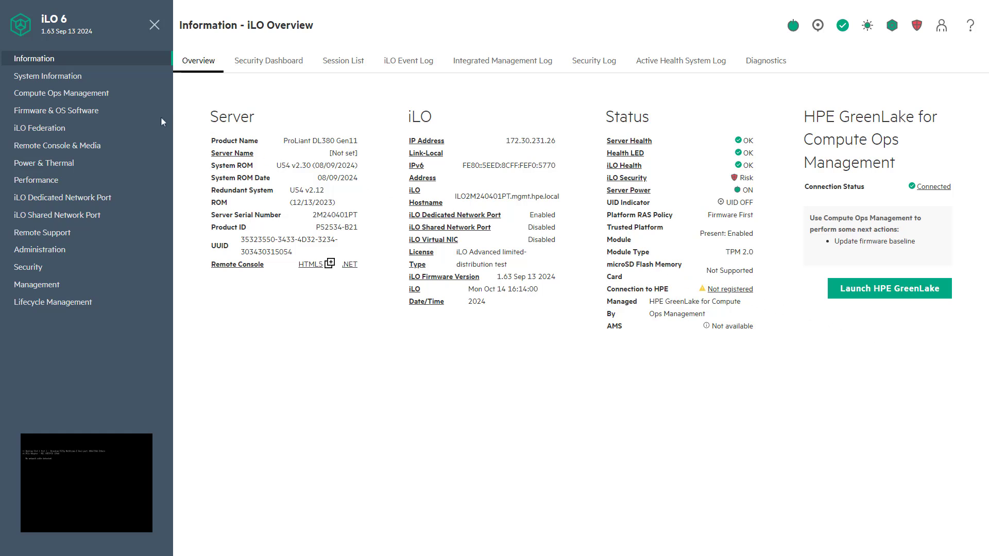
pyautogui.click(93, 98)
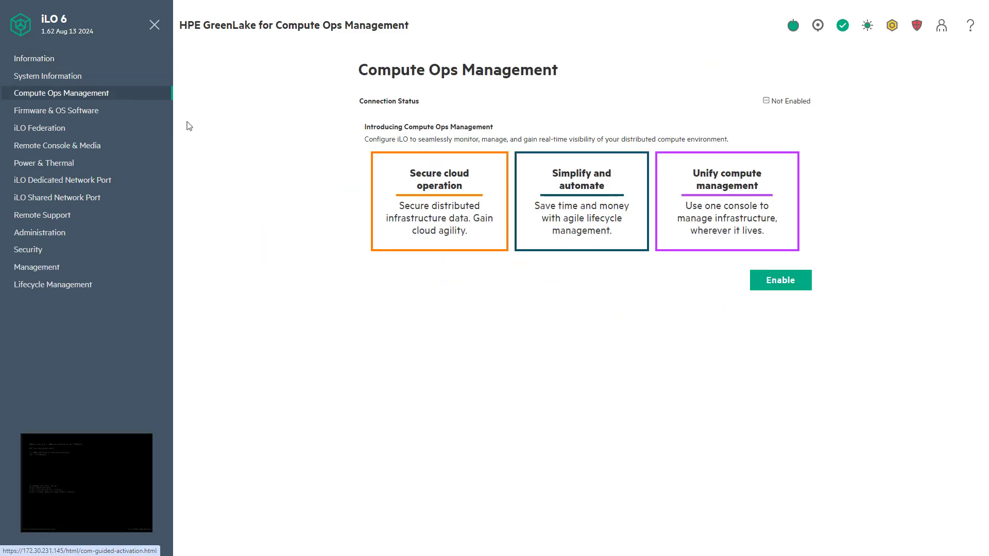
pyautogui.click(761, 278)
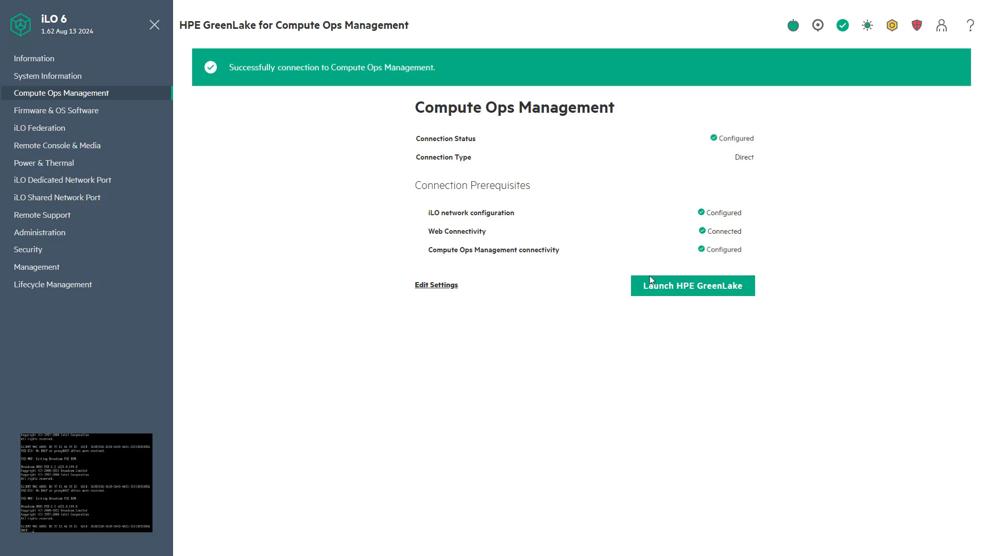
# Paste the generated activation key into iLO and save the settings.
pyautogui.click(444, 286)
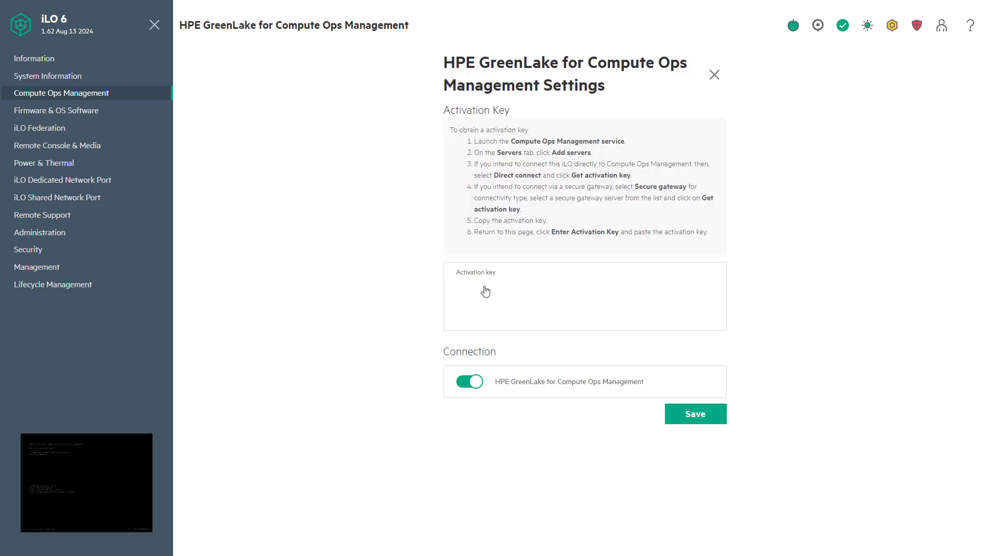
pyautogui.click(536, 294)
pyautogui.hotkey('ctrl', 'v')
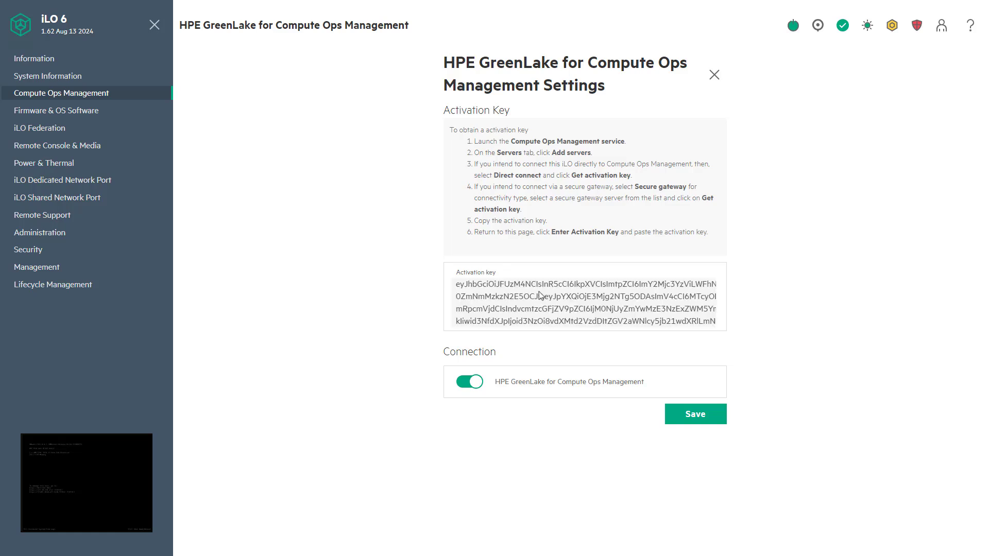
pyautogui.click(696, 414)
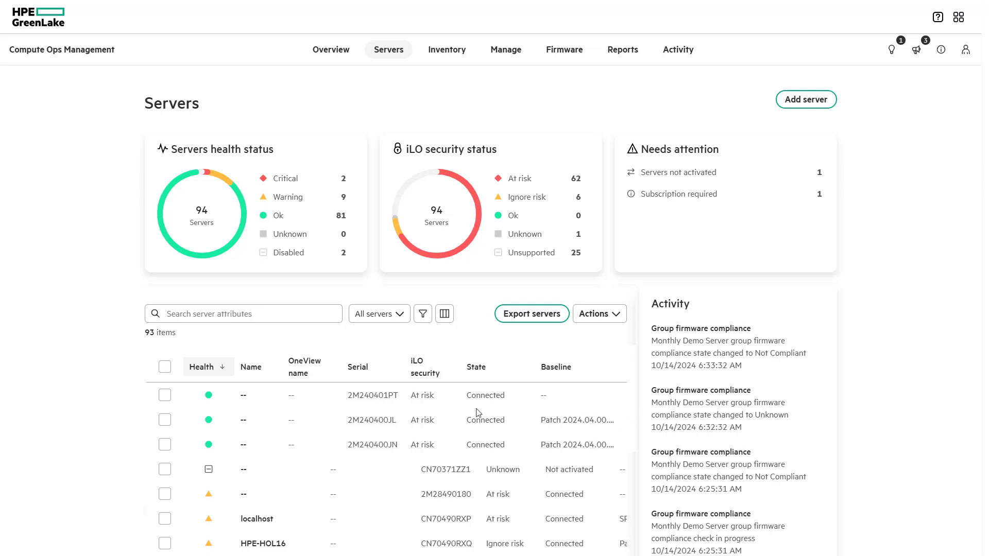
# Select server 2M240401PT and add it to group Test 2, confirming one server.
pyautogui.click(164, 395)
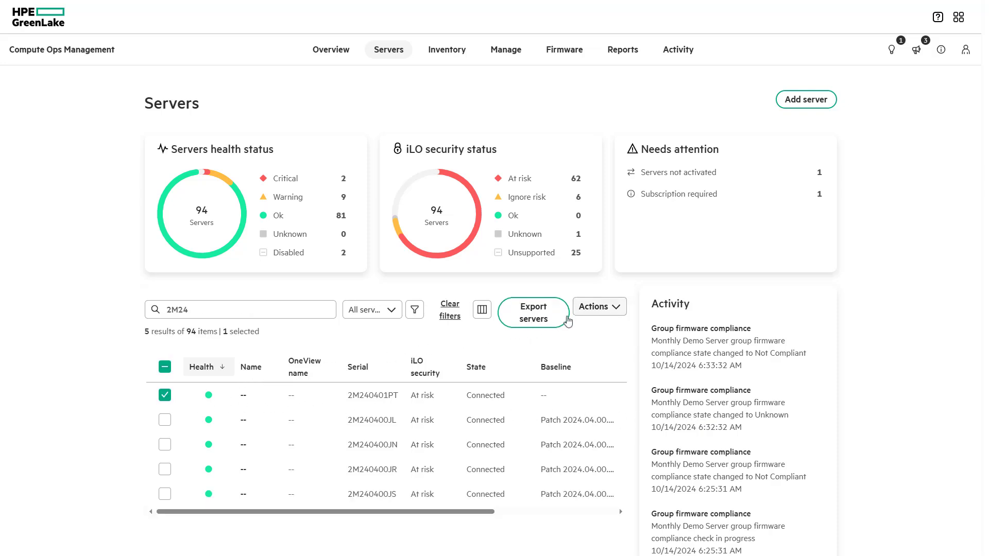
pyautogui.click(609, 310)
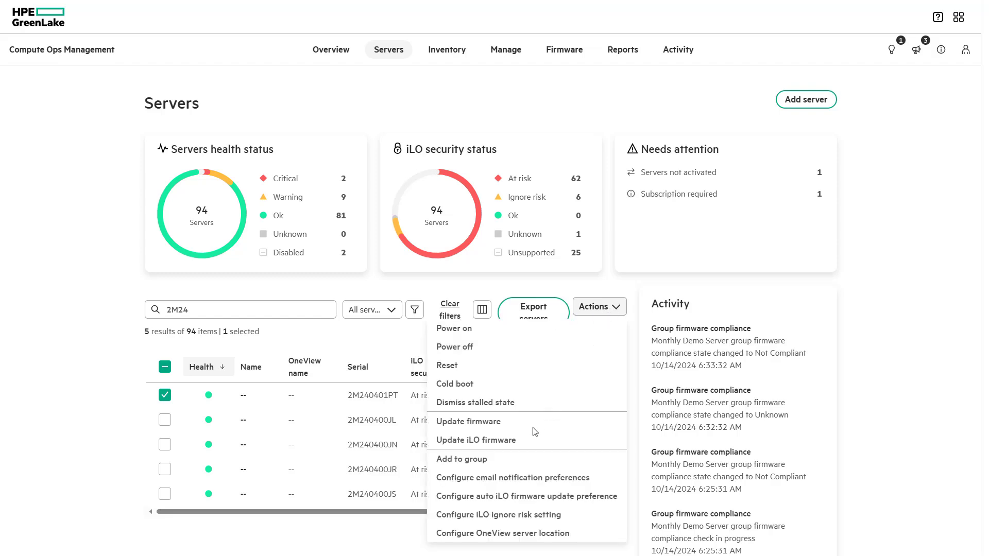
pyautogui.click(512, 461)
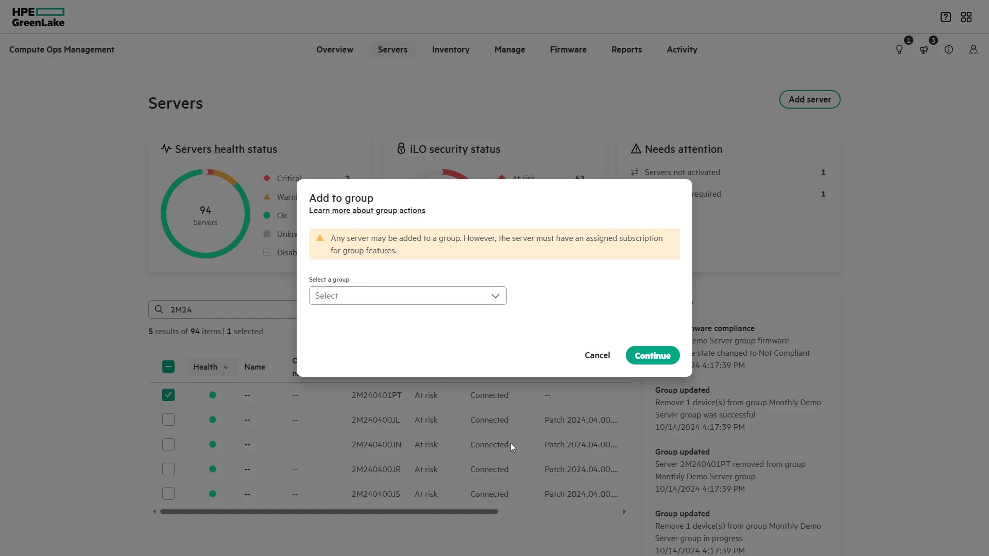
pyautogui.click(495, 296)
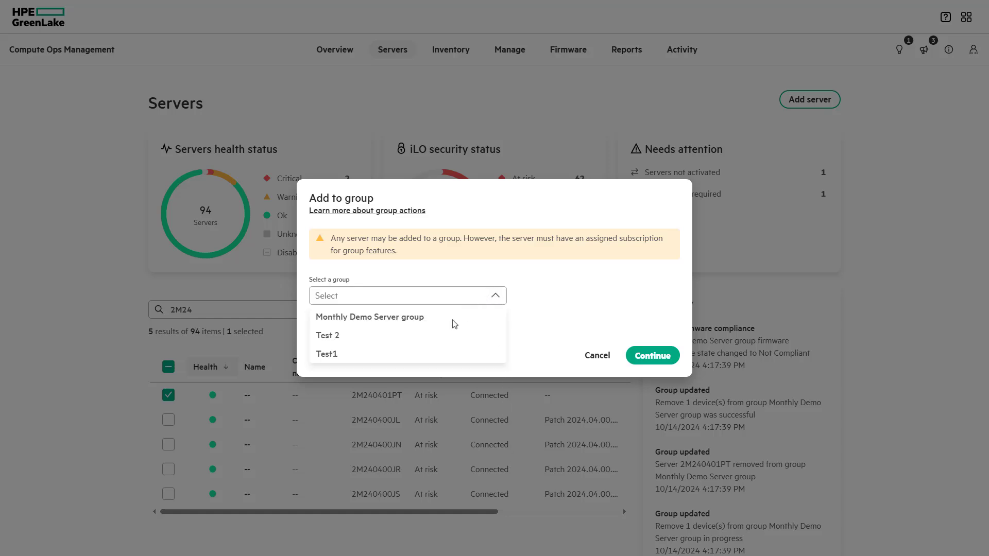
pyautogui.click(433, 337)
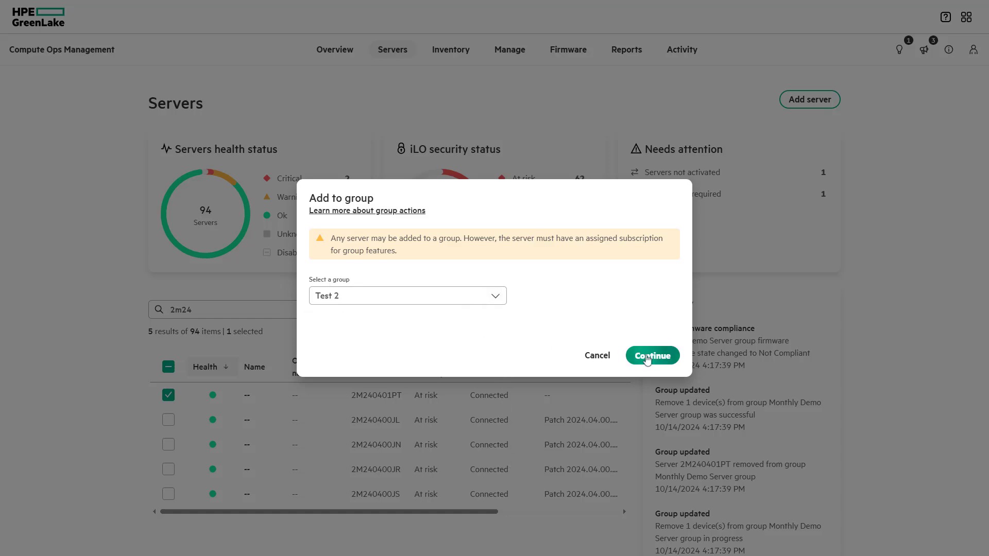
pyautogui.click(657, 356)
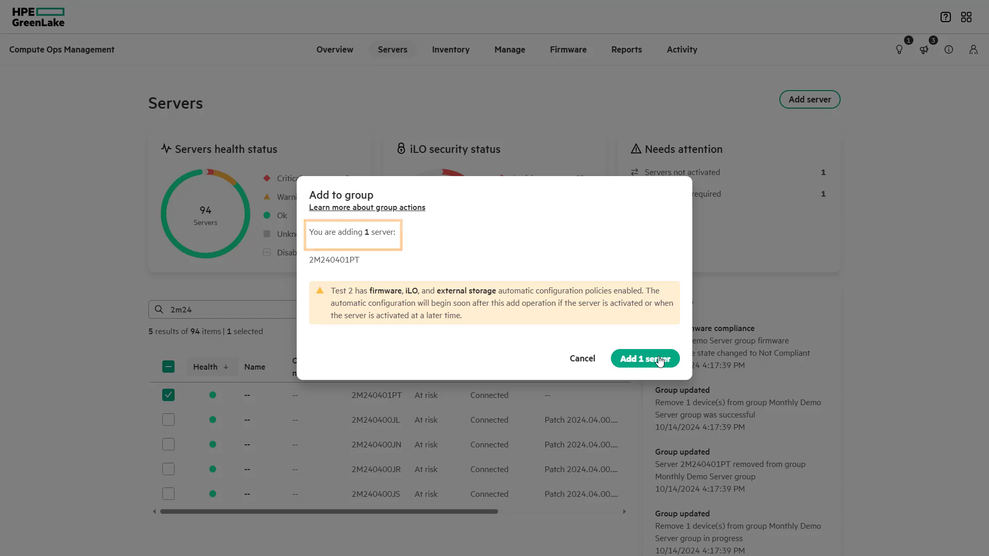
pyautogui.click(658, 361)
pyautogui.click(659, 356)
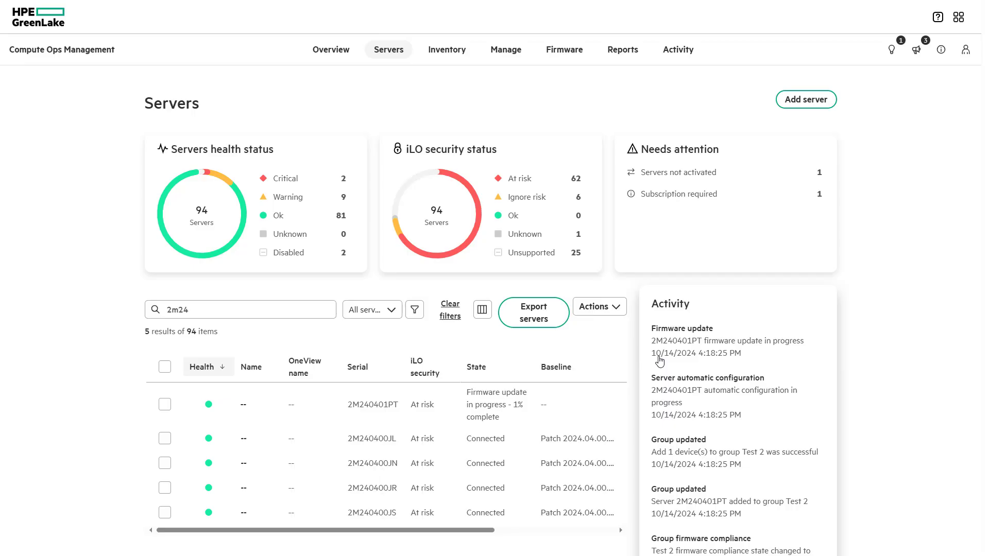